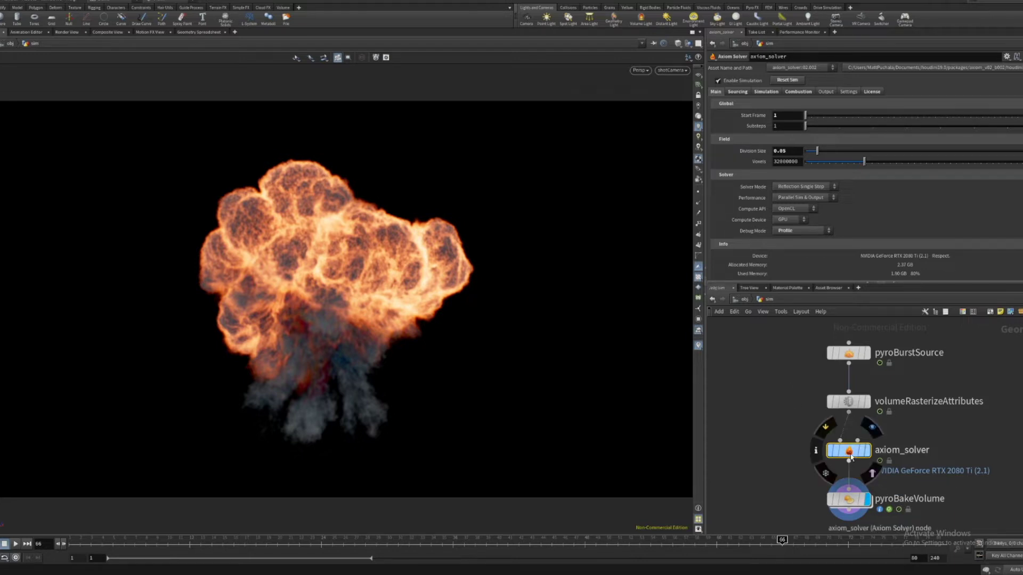
Step: Open the axiom_solver node's info window, move it near the explosion, then close it
click(816, 451)
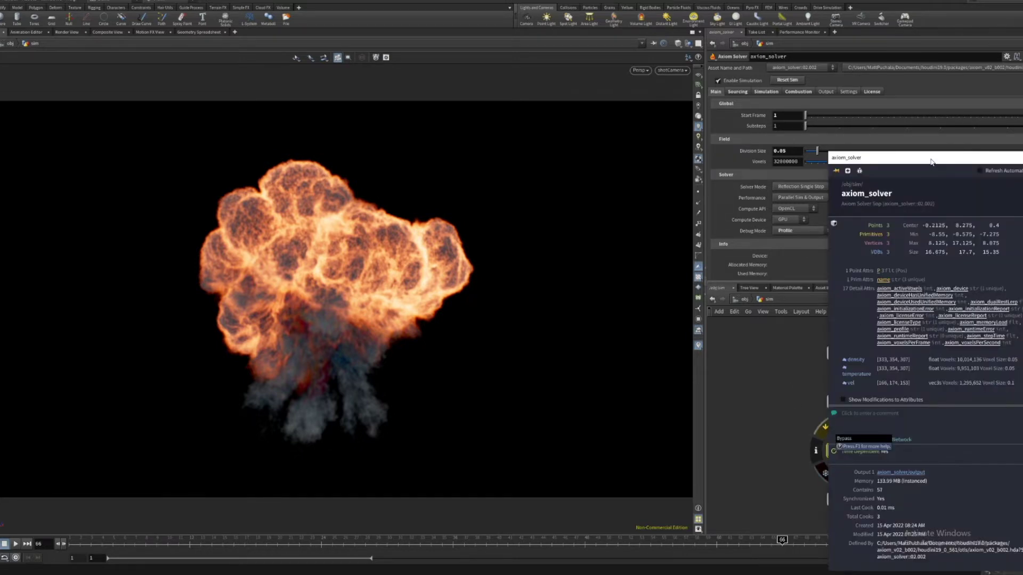
drag(927, 156, 561, 107)
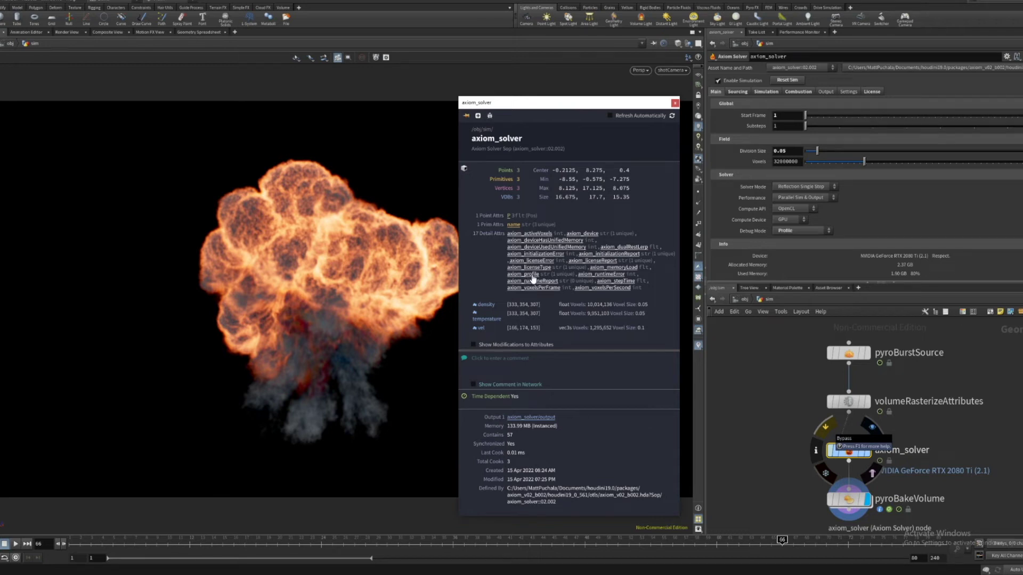
click(674, 103)
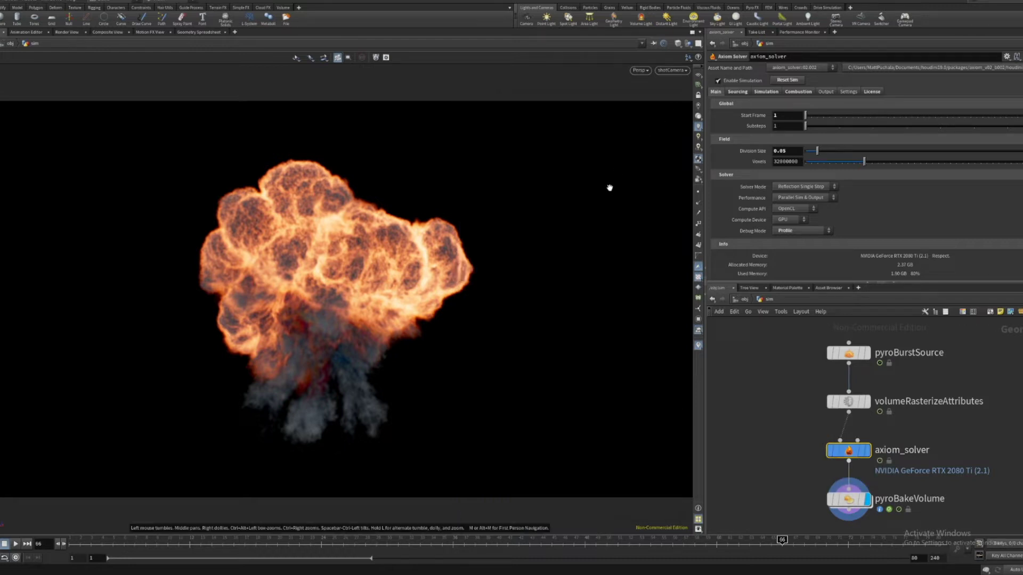
Step: Create a new floating panel and move it to the screen centre
click(64, 1)
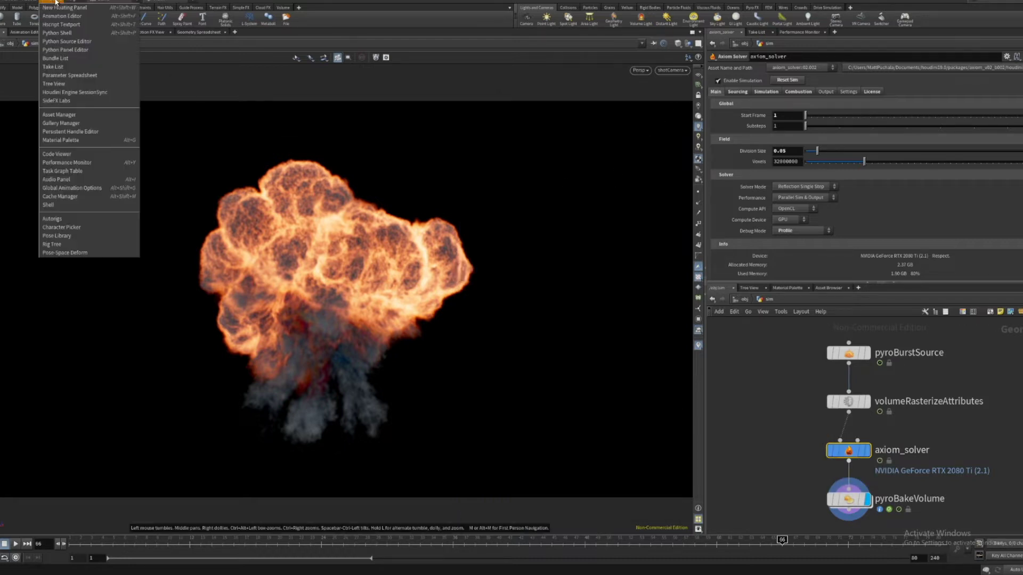
click(59, 8)
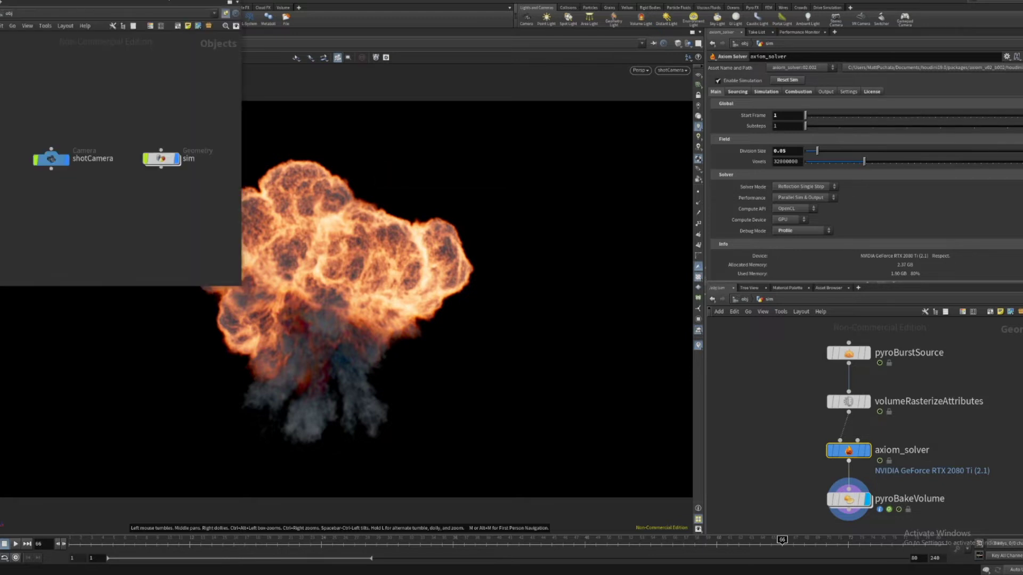
drag(86, 12, 466, 154)
Step: Load the Axiom v02 b002 Profiler Python Panel, then shorten it and place it beside the explosion
click(380, 144)
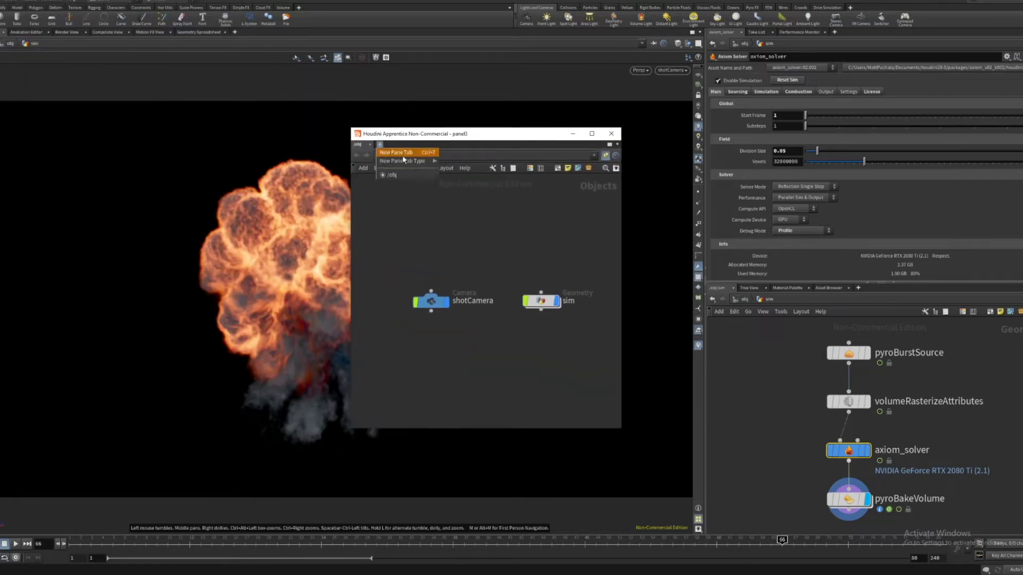
mouse_move(405, 161)
mouse_move(458, 296)
click(508, 298)
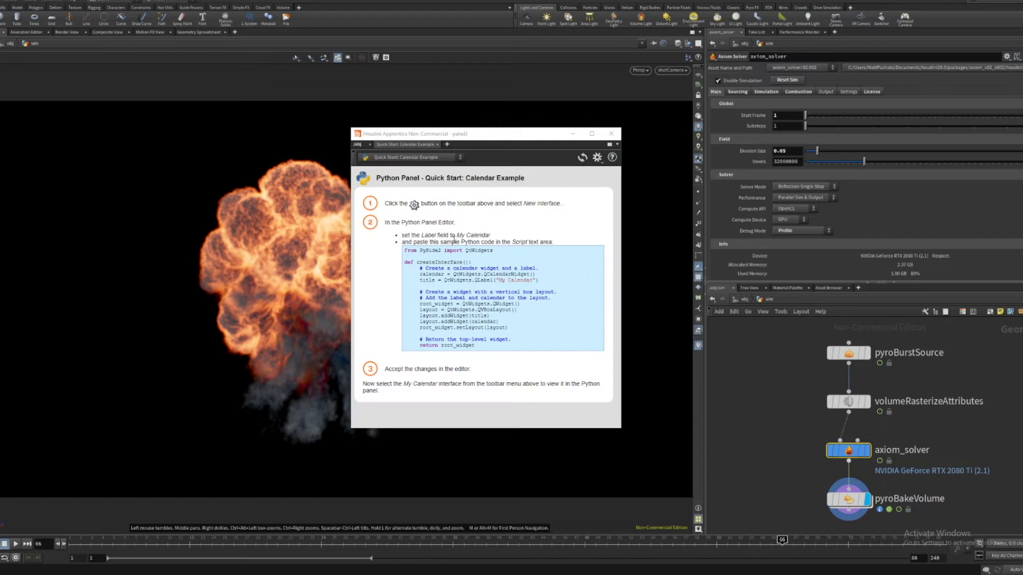
click(409, 158)
click(405, 171)
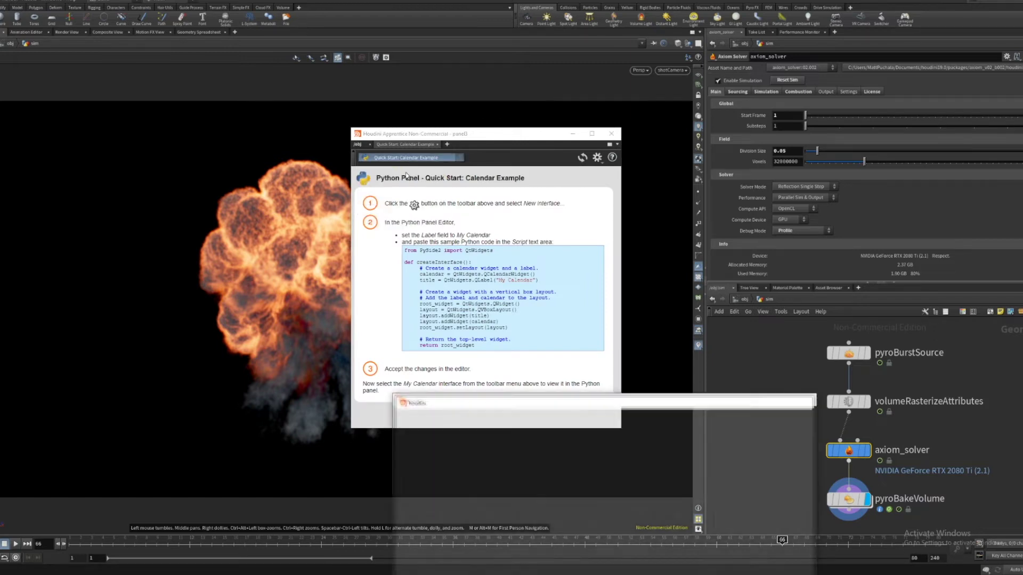
drag(472, 126, 471, 207)
drag(477, 209, 522, 154)
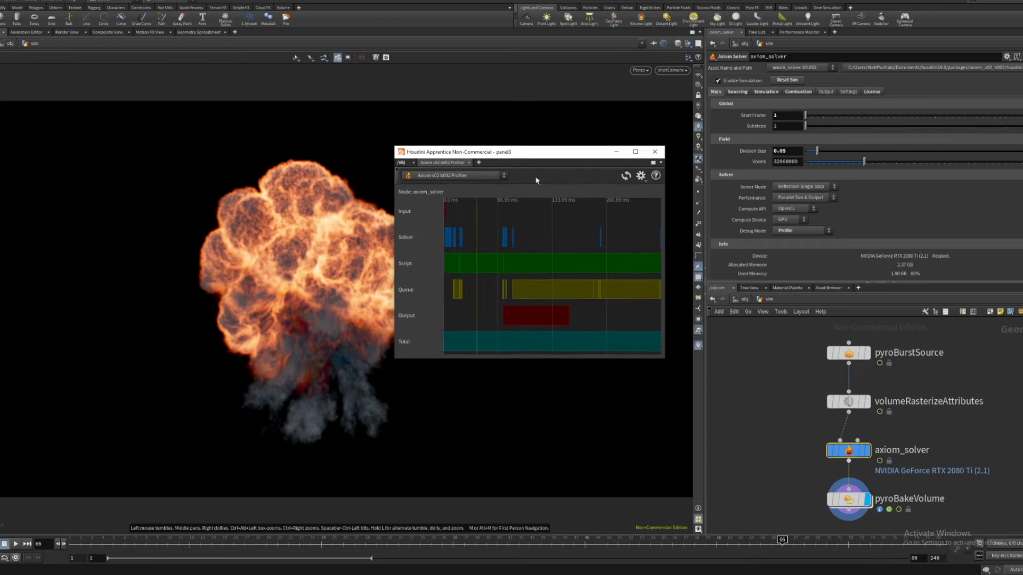
mouse_move(573, 273)
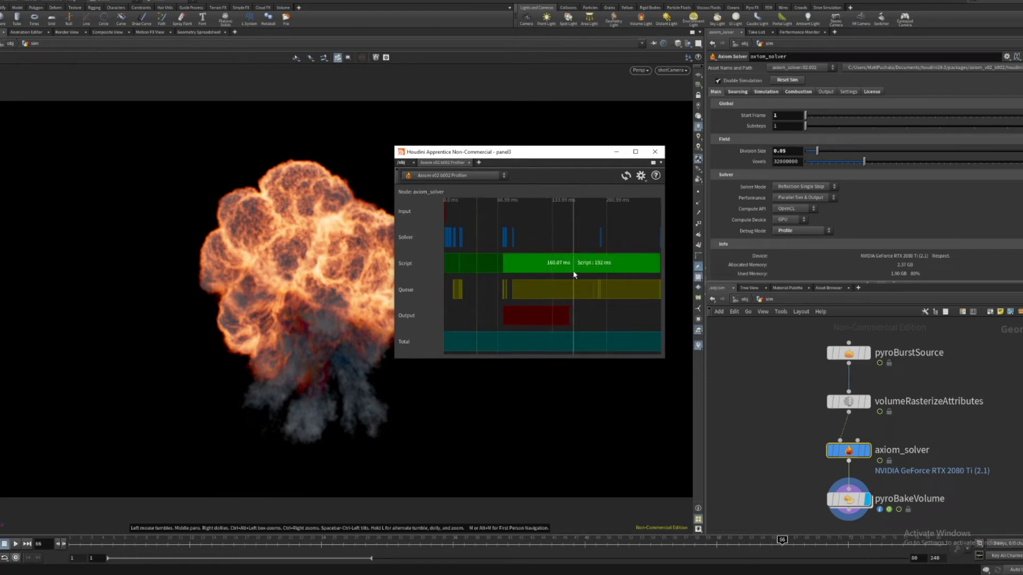
mouse_move(544, 237)
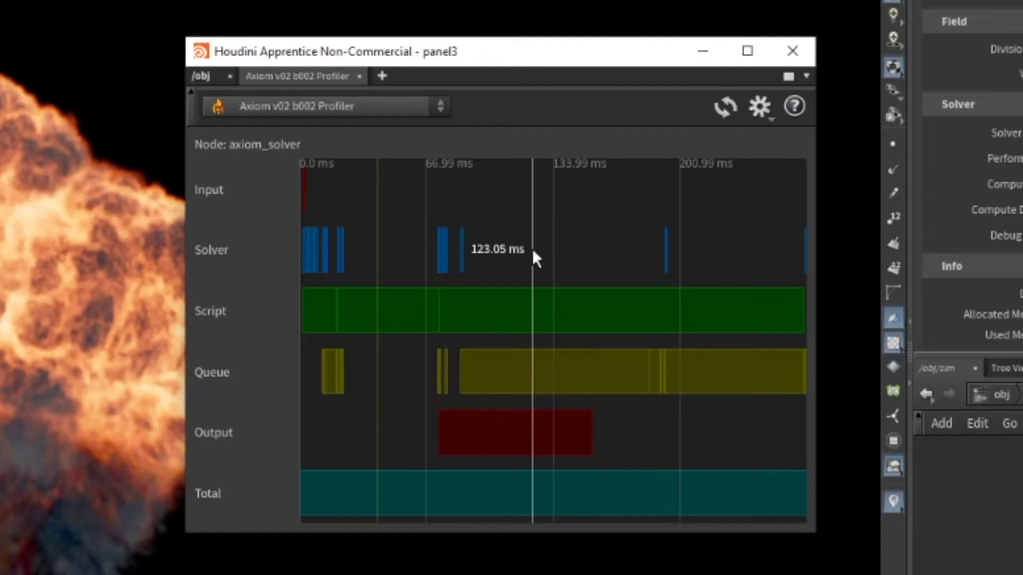
scroll(528, 247, down, 5)
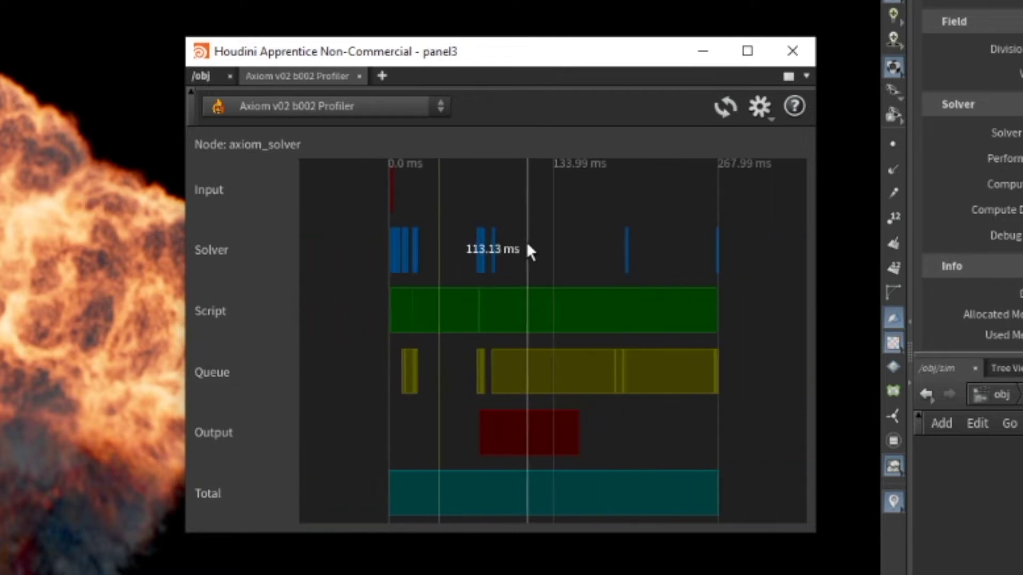
mouse_move(521, 147)
middle_down()
mouse_move(449, 151)
mouse_move(535, 155)
mouse_move(520, 156)
middle_up()
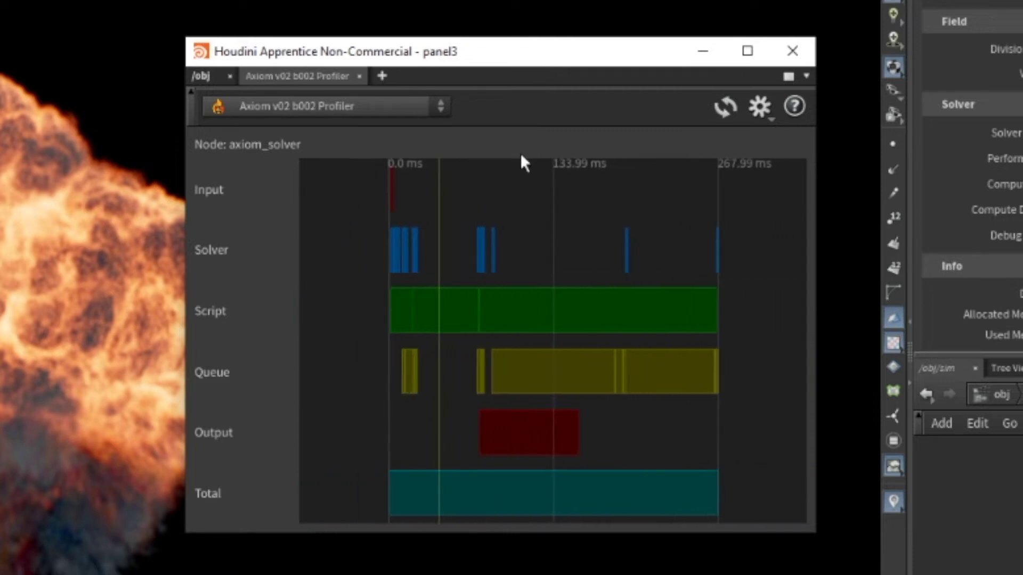
mouse_move(527, 273)
scroll(527, 273, up, 2)
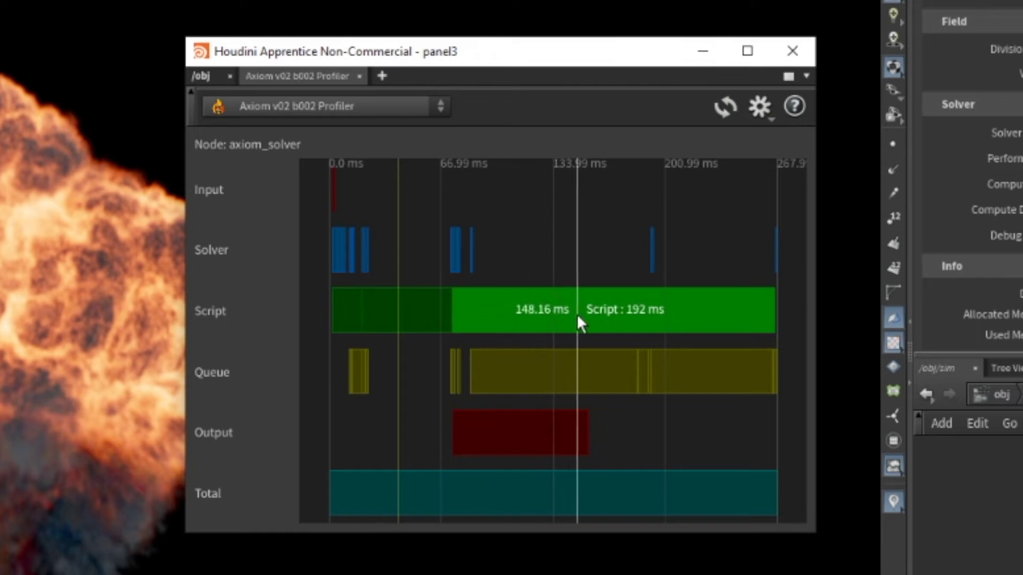
drag(523, 319, 616, 314)
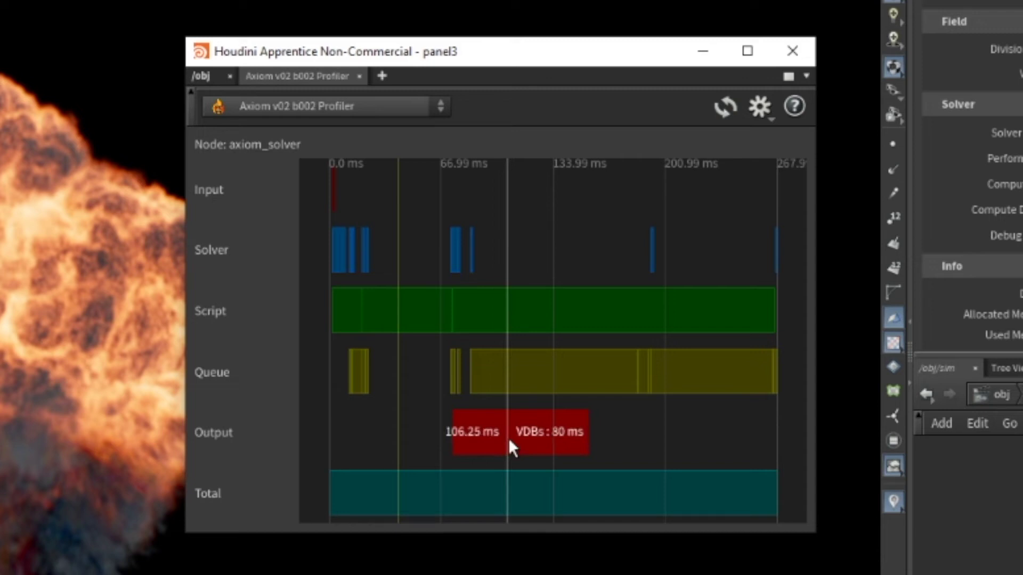
Step: Show the solver's Output tab, reset the simulation, and scroll the profiler's refreshed timings
click(825, 92)
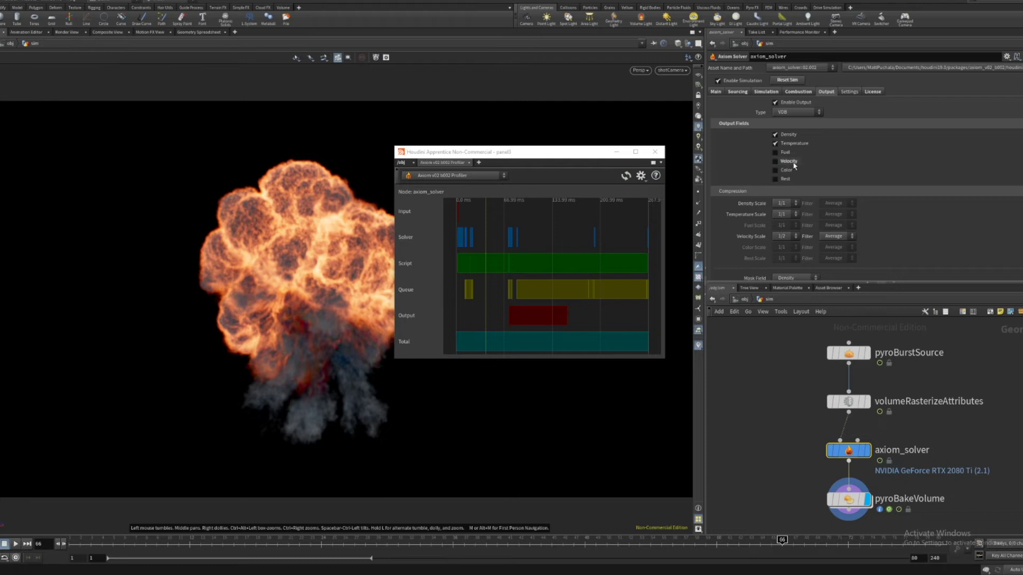
click(788, 80)
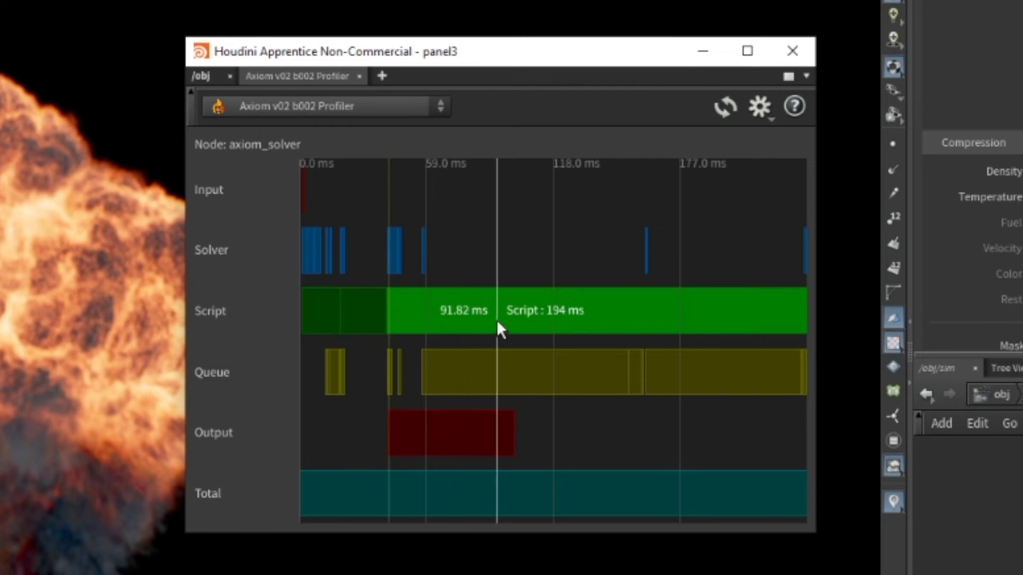
scroll(497, 320, down, 2)
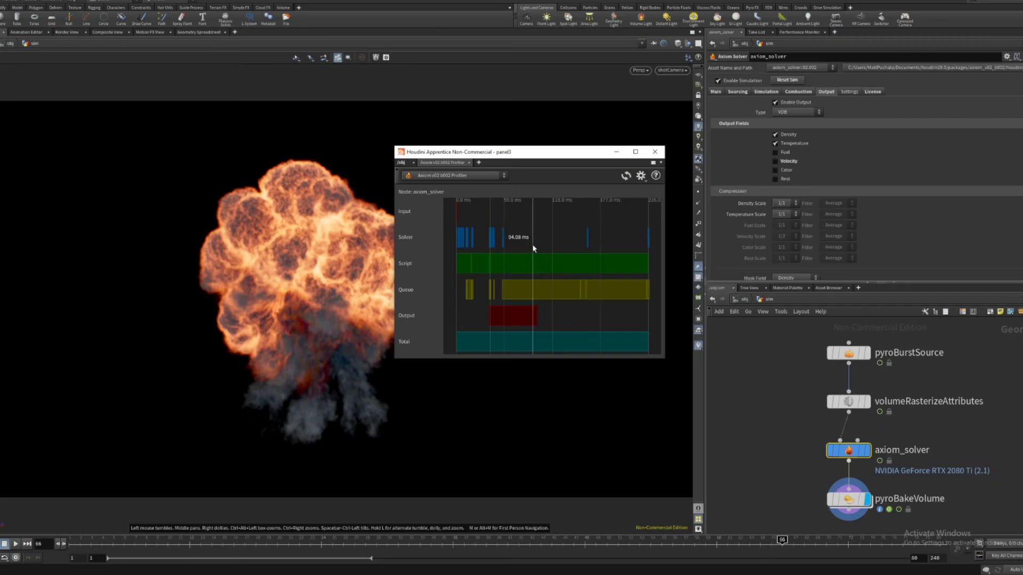
Step: On the solver's Main tab, set Performance mode to Output After Sim
click(716, 91)
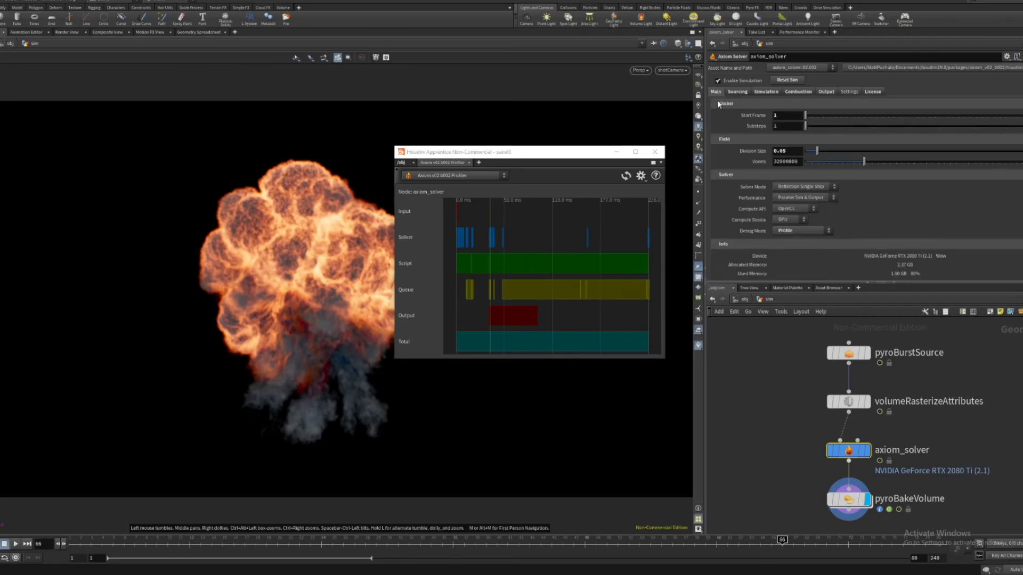
click(782, 197)
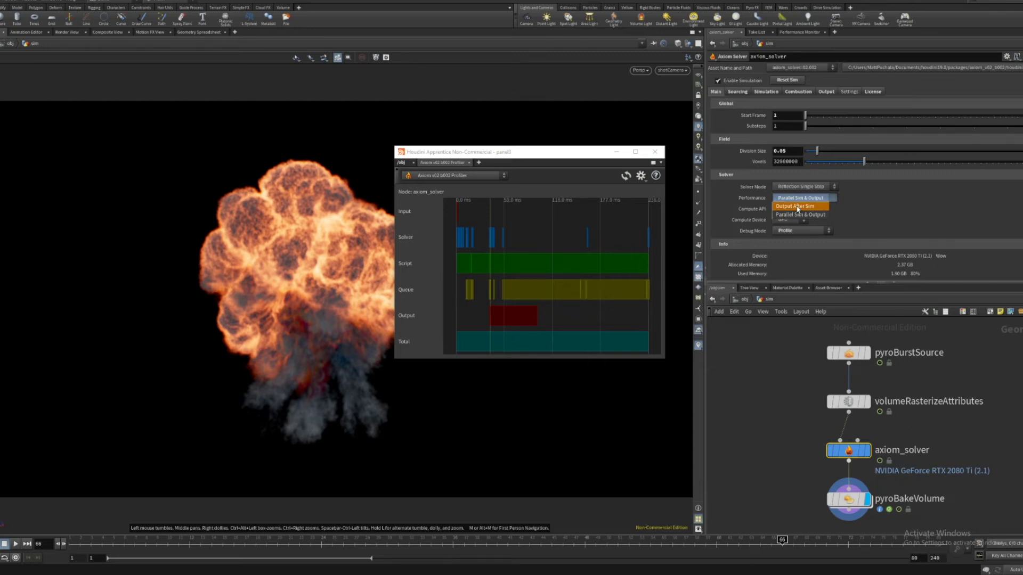
click(798, 206)
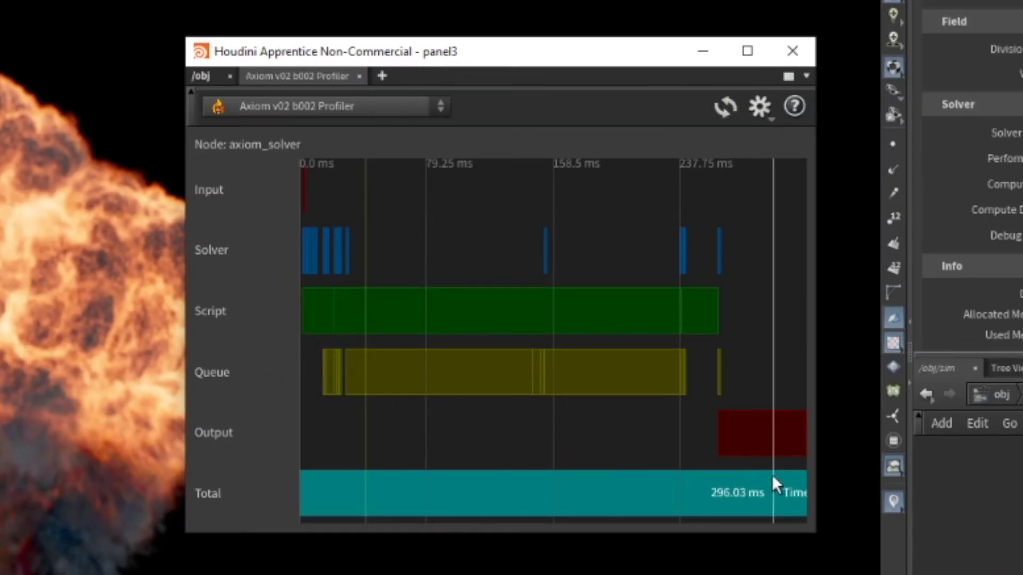
mouse_move(642, 316)
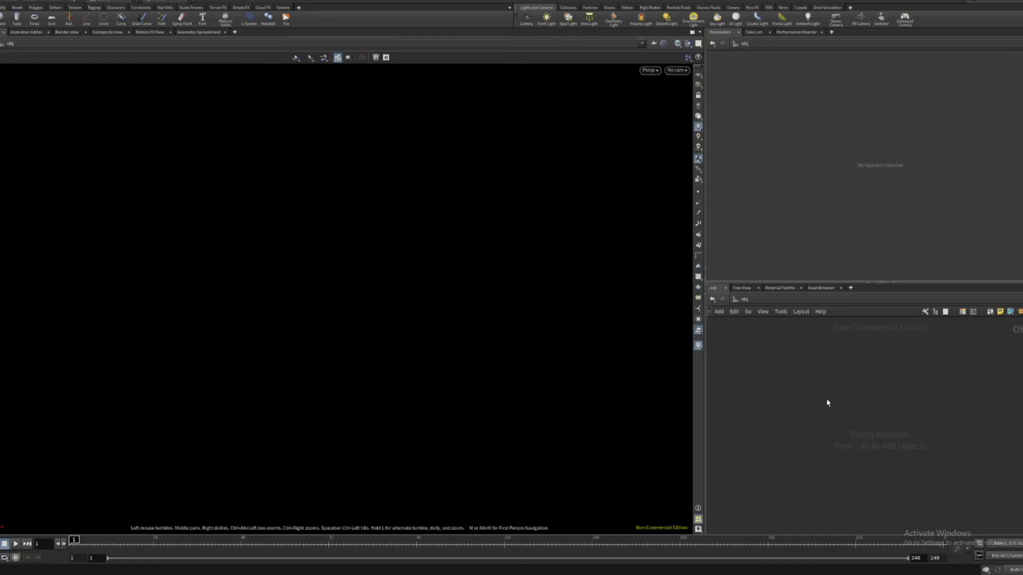
Step: Add an Axiom Benchmark node to the network by searching 'ax'
key(Tab)
text(ax)
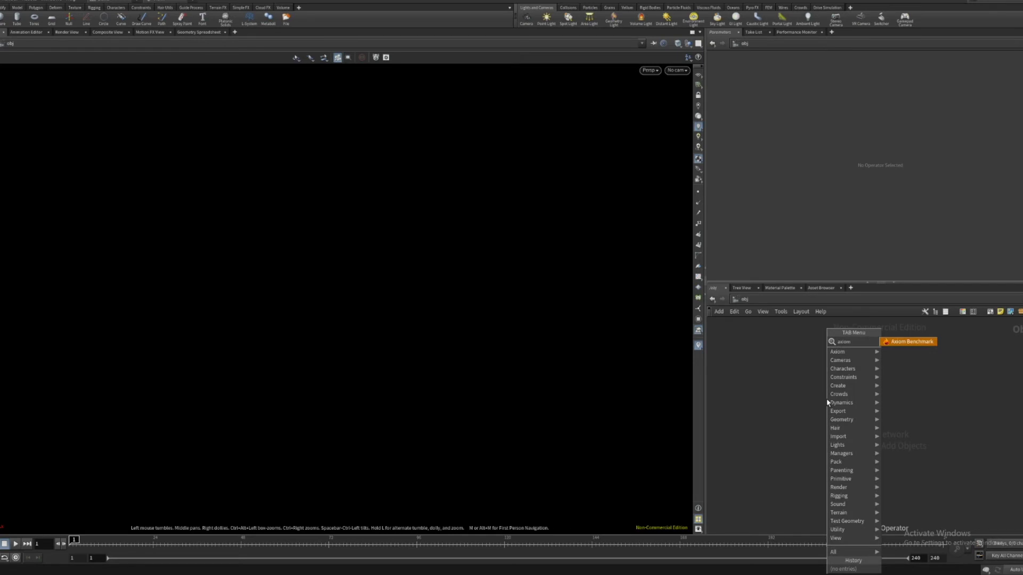
click(912, 341)
click(865, 408)
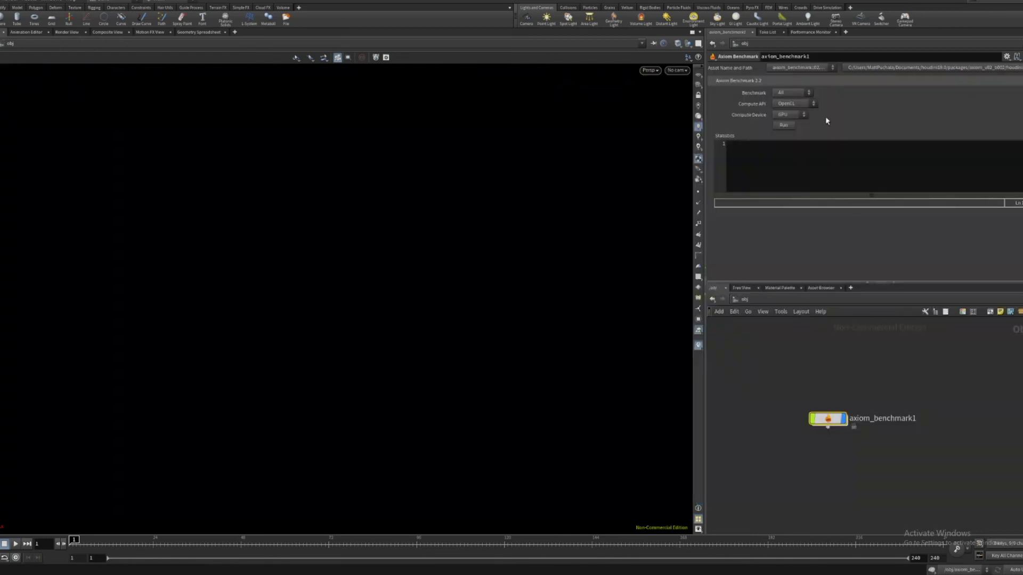
Step: Set the benchmark to All with OpenCL on the GPU, and start the run
click(806, 93)
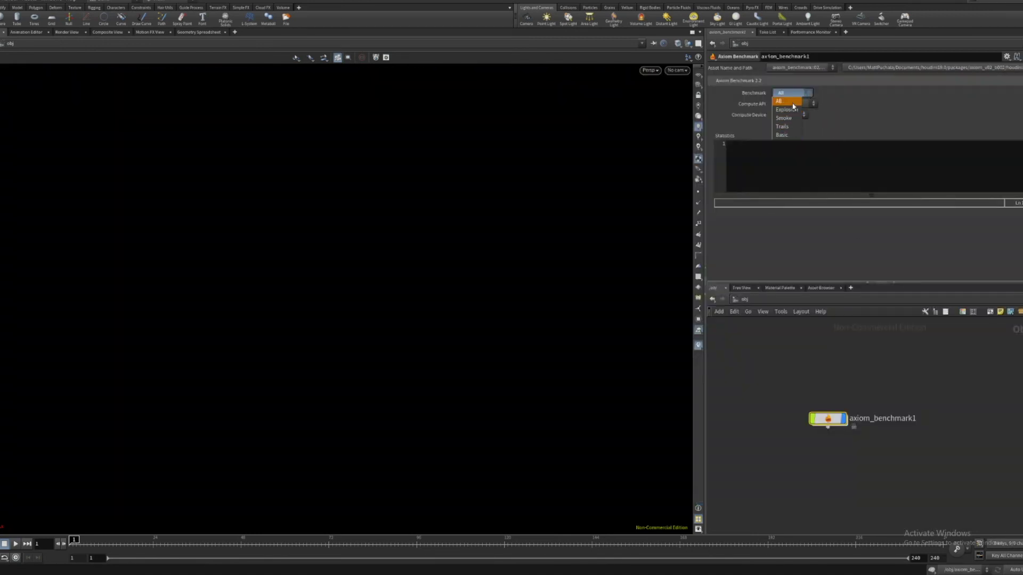
click(794, 105)
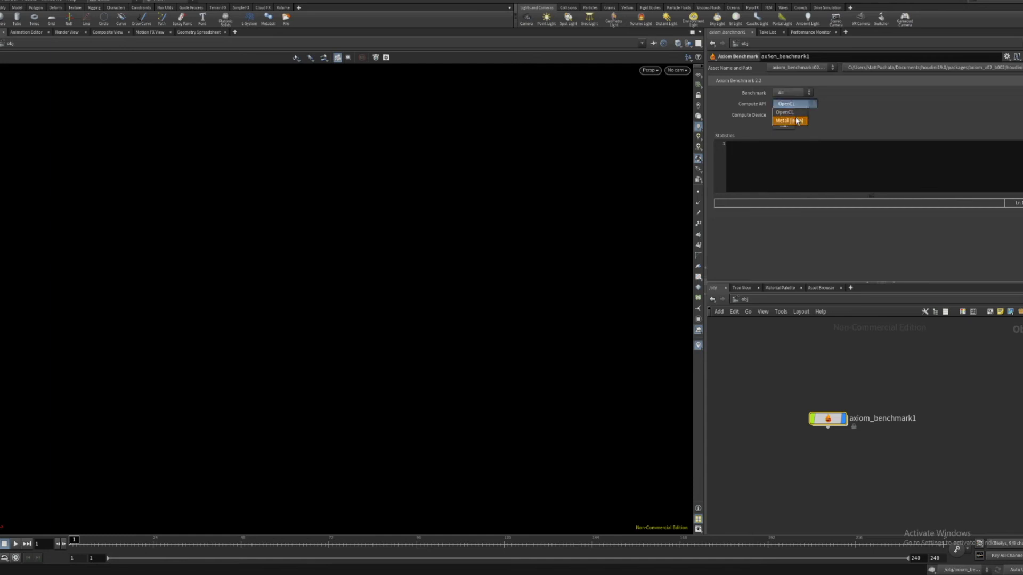
click(798, 116)
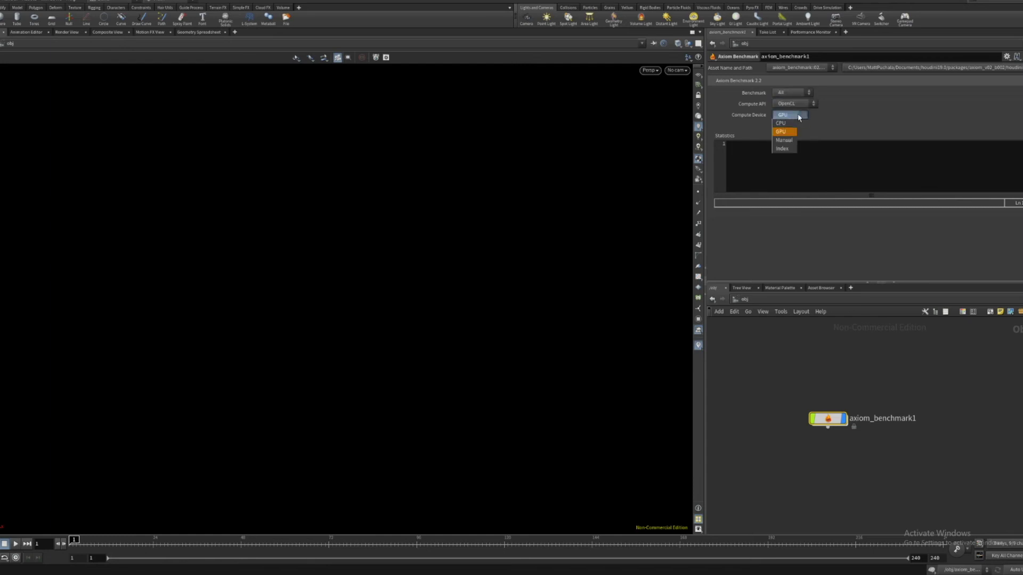
click(791, 141)
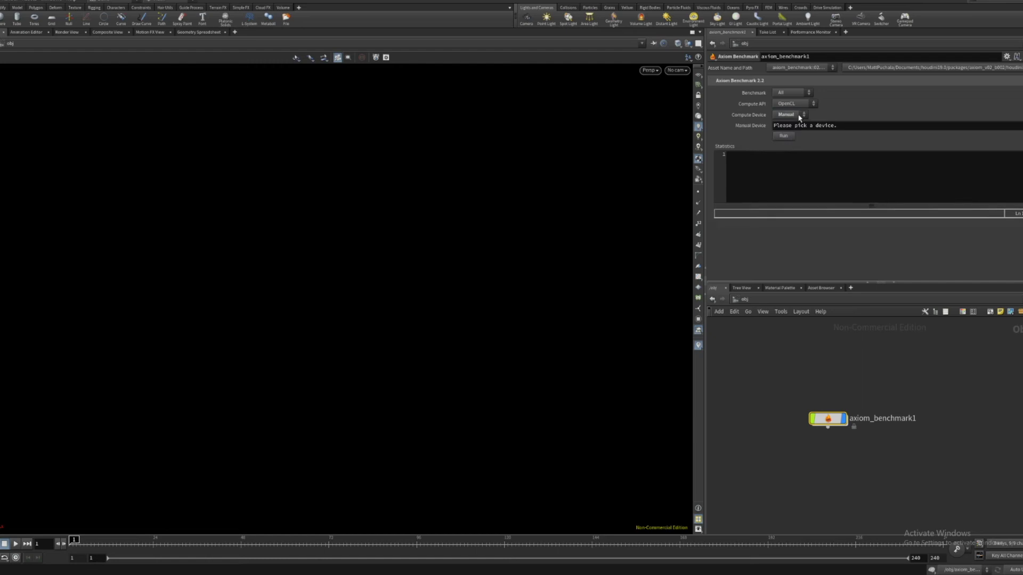
click(798, 117)
click(788, 131)
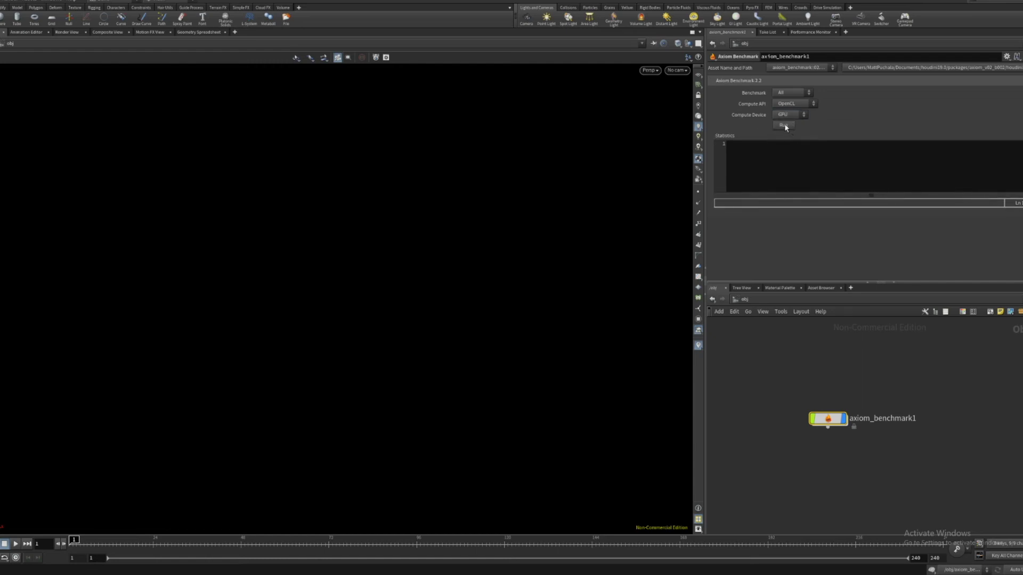
click(784, 126)
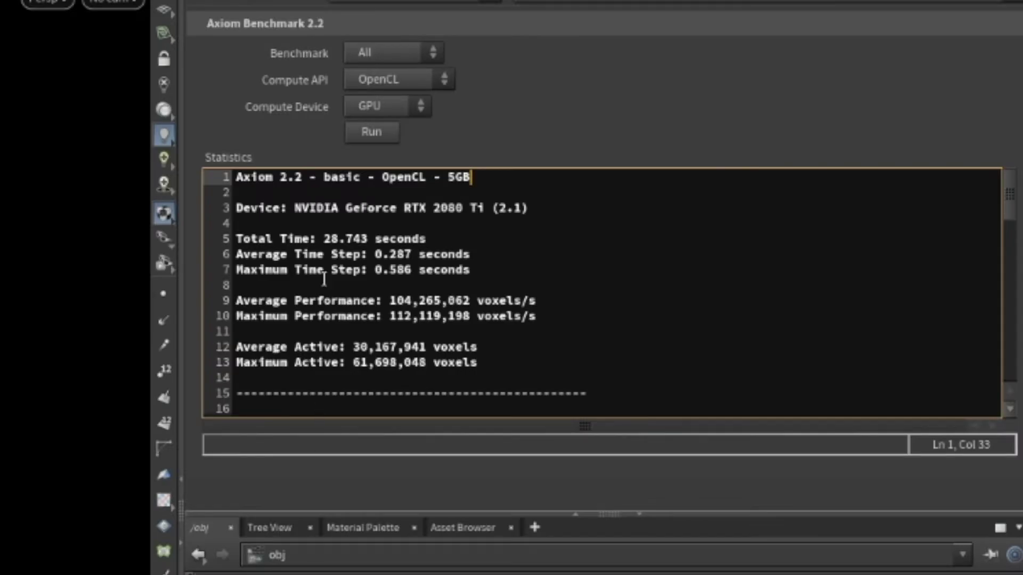
Step: Highlight the basic test, OpenCL 5GB, RTX 2080 Ti GPU name, and 28.743-second total
double_click(345, 177)
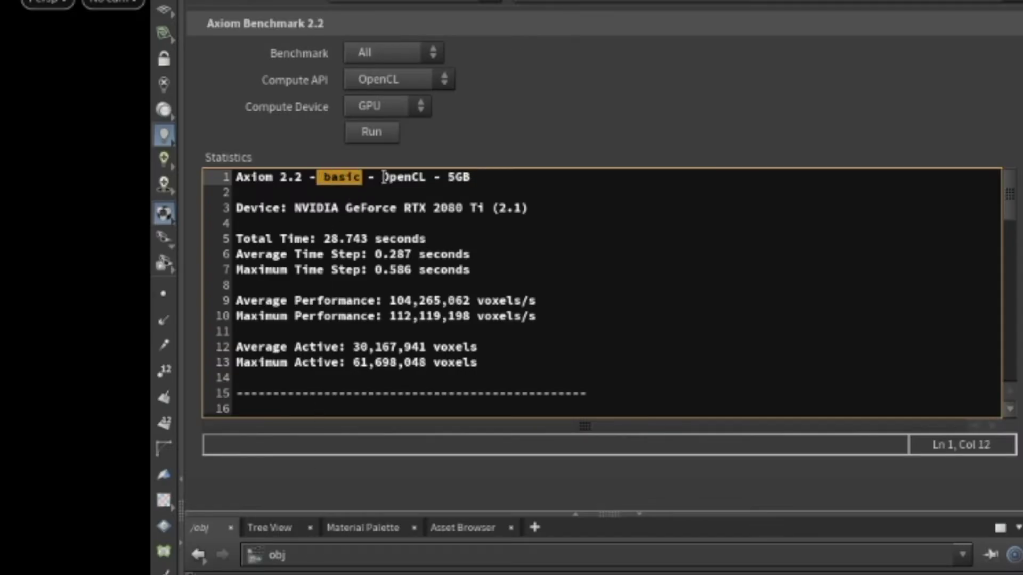
drag(383, 177, 473, 180)
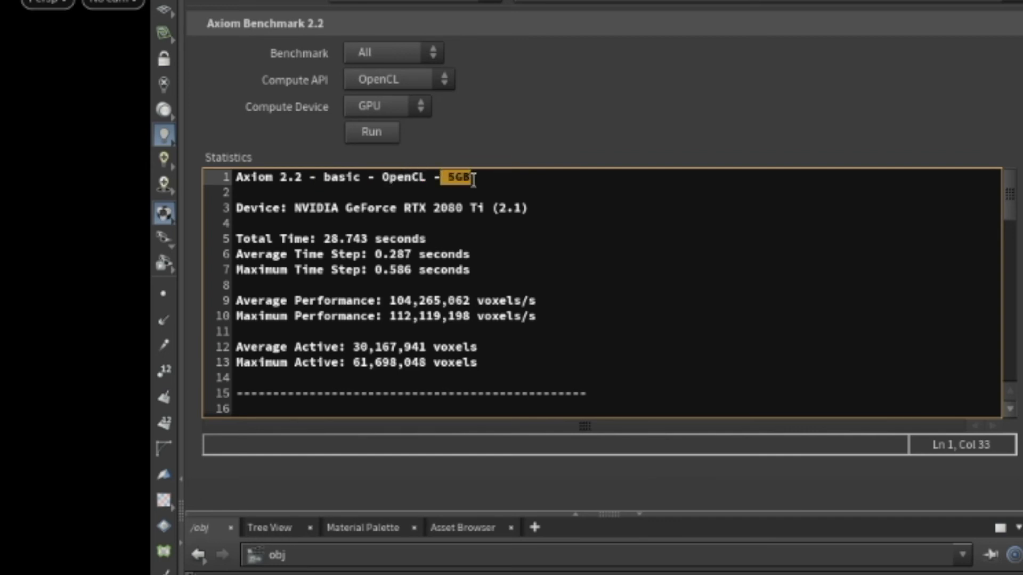
click(540, 188)
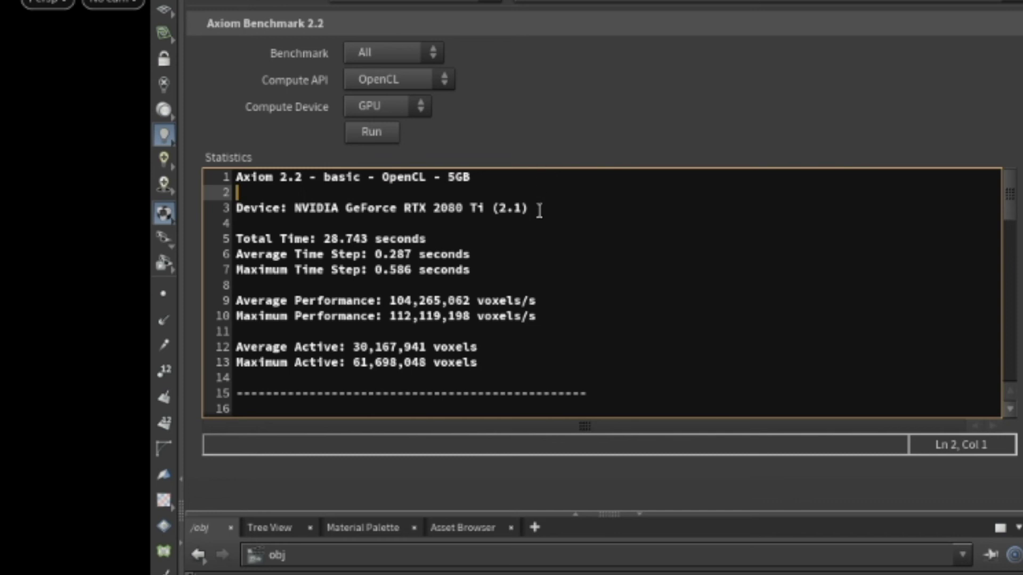
drag(539, 210, 442, 237)
click(298, 223)
click(442, 237)
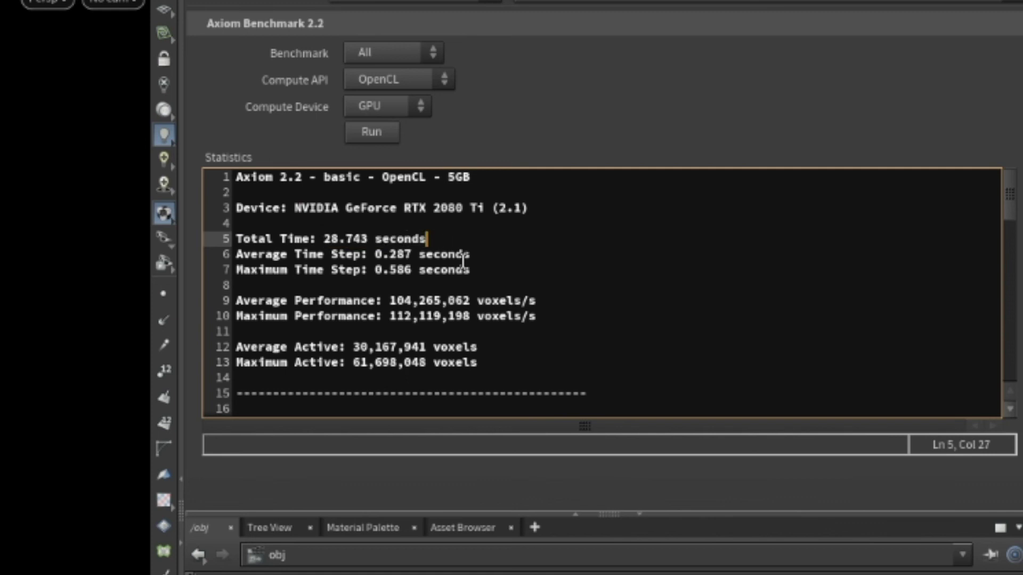
Step: Highlight 104,265,062 voxels/s average and 61,698,048 max active voxels, then scroll the remaining results
drag(543, 302, 389, 302)
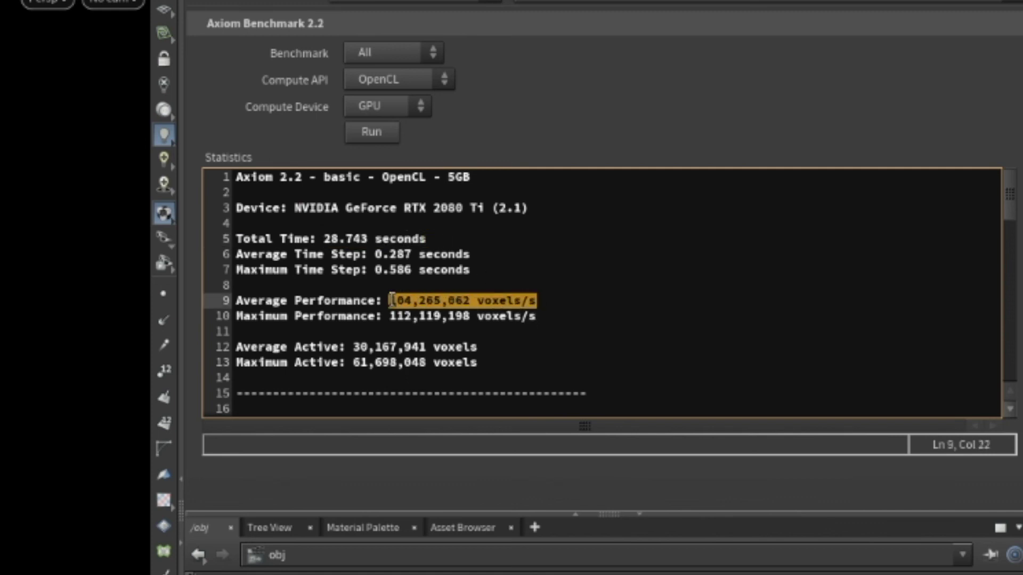
click(549, 301)
drag(488, 364, 352, 364)
click(482, 363)
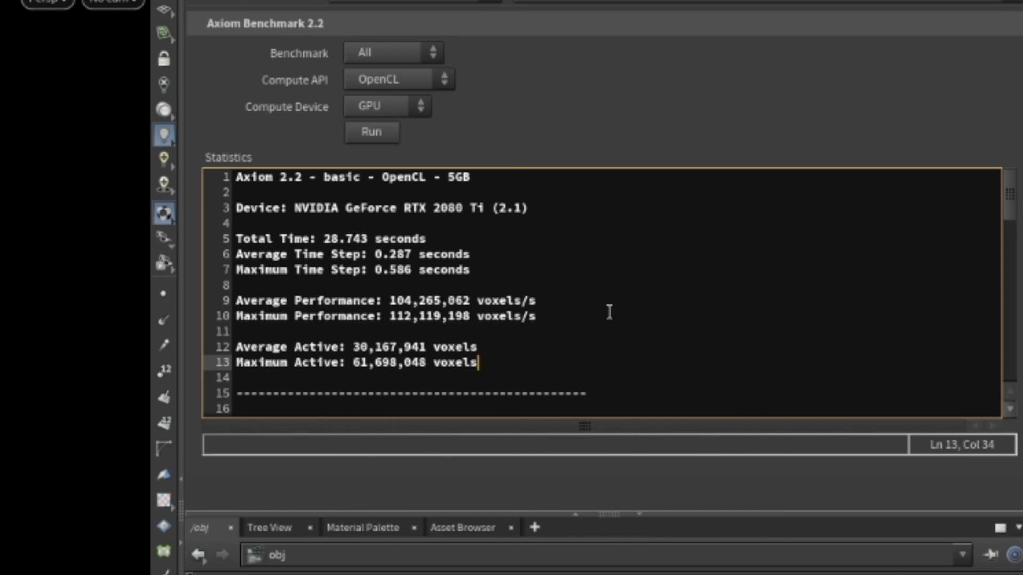
drag(352, 363, 427, 364)
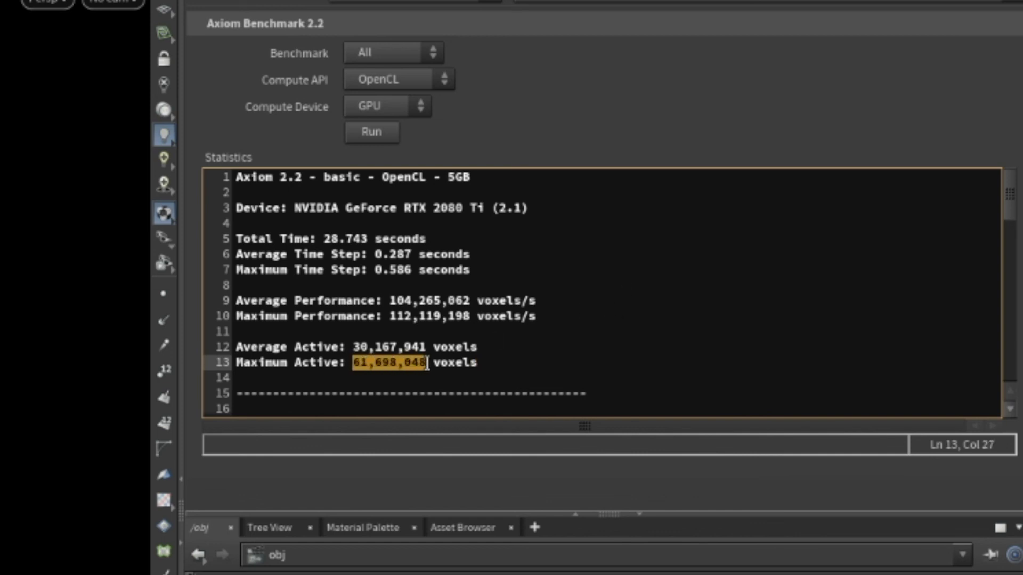
click(493, 356)
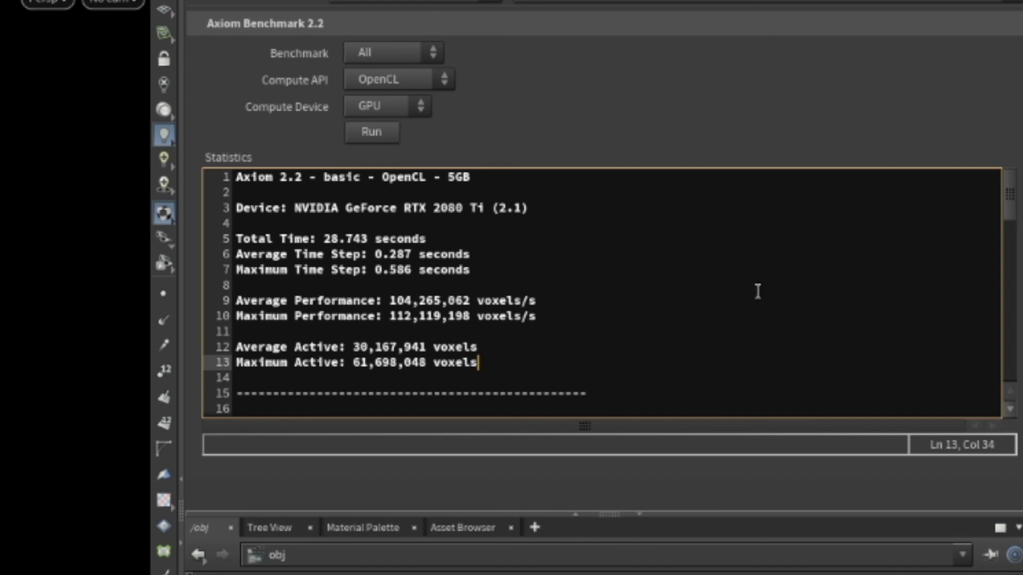
scroll(758, 291, down, 12)
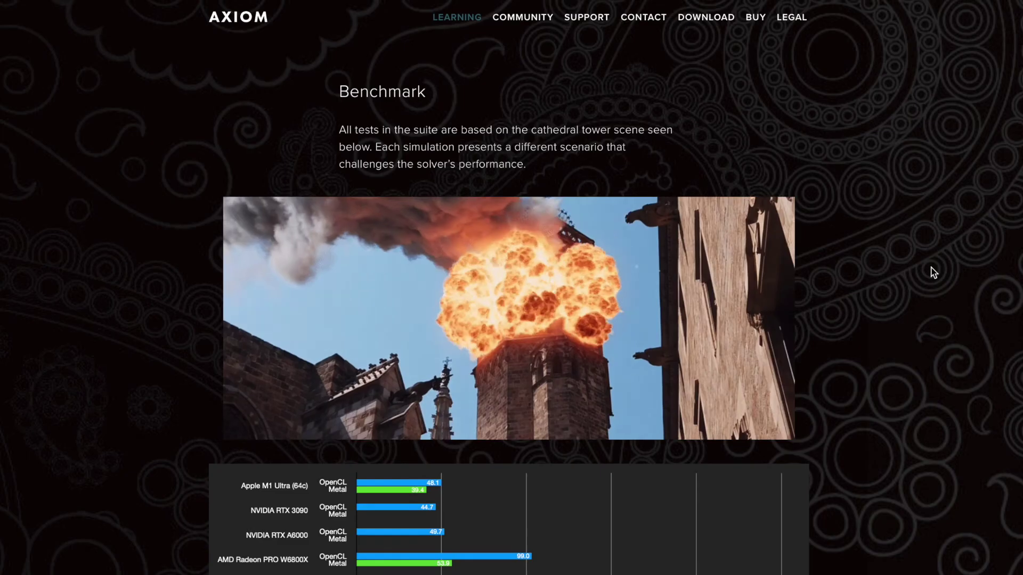
scroll(931, 271, down, 8)
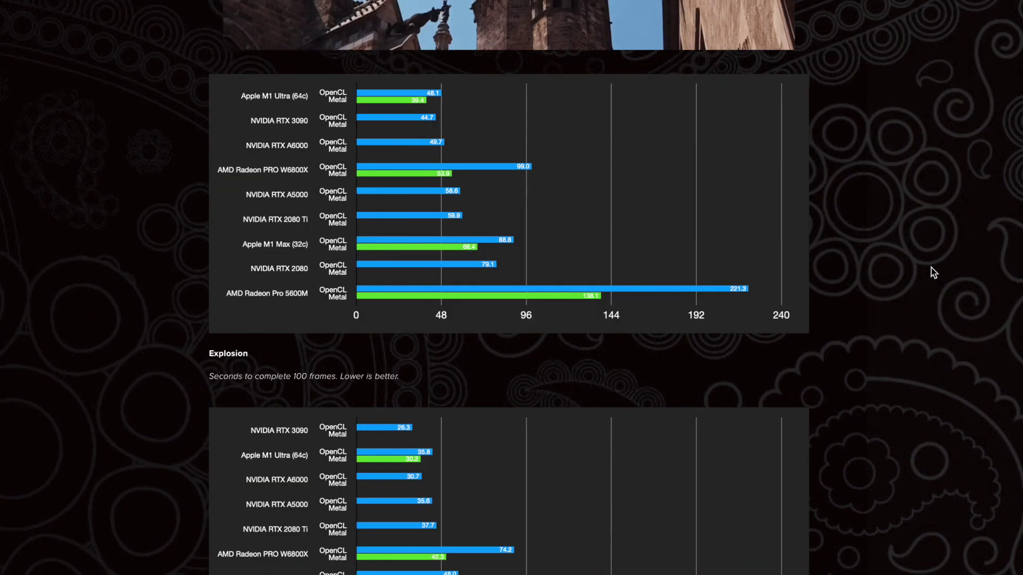
scroll(934, 273, down, 10)
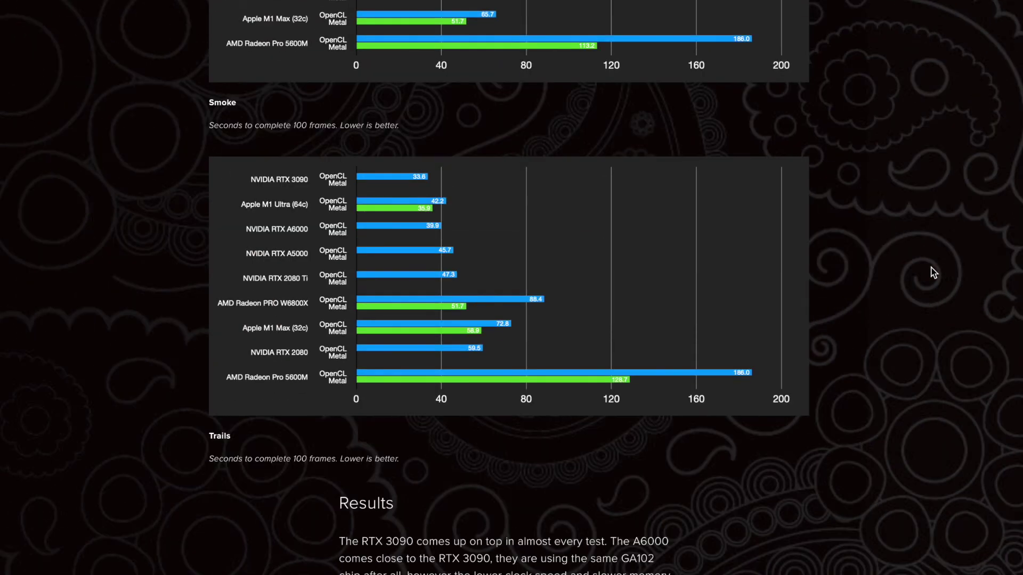
scroll(933, 273, down, 14)
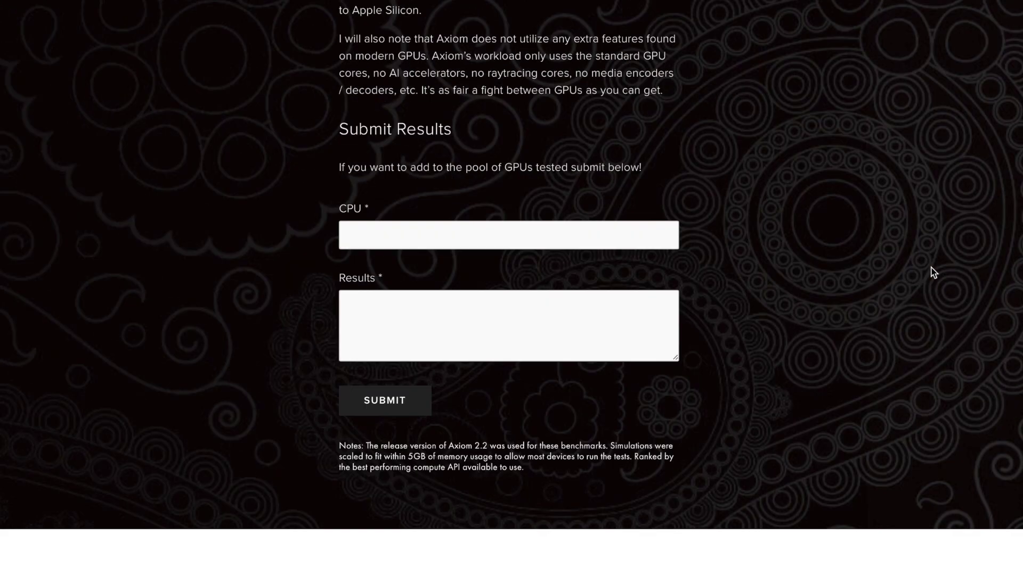
scroll(933, 273, up, 14)
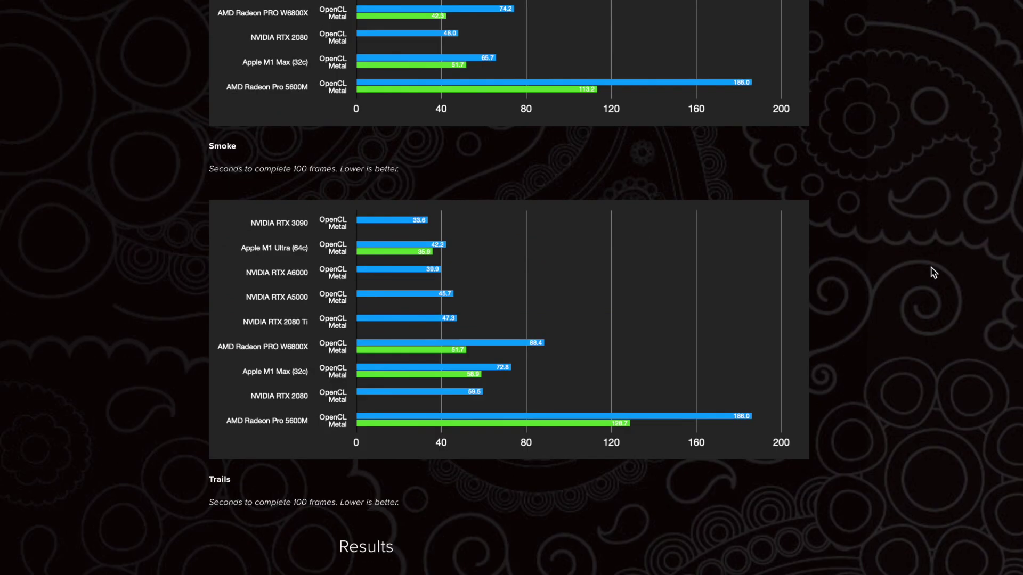
scroll(933, 273, up, 15)
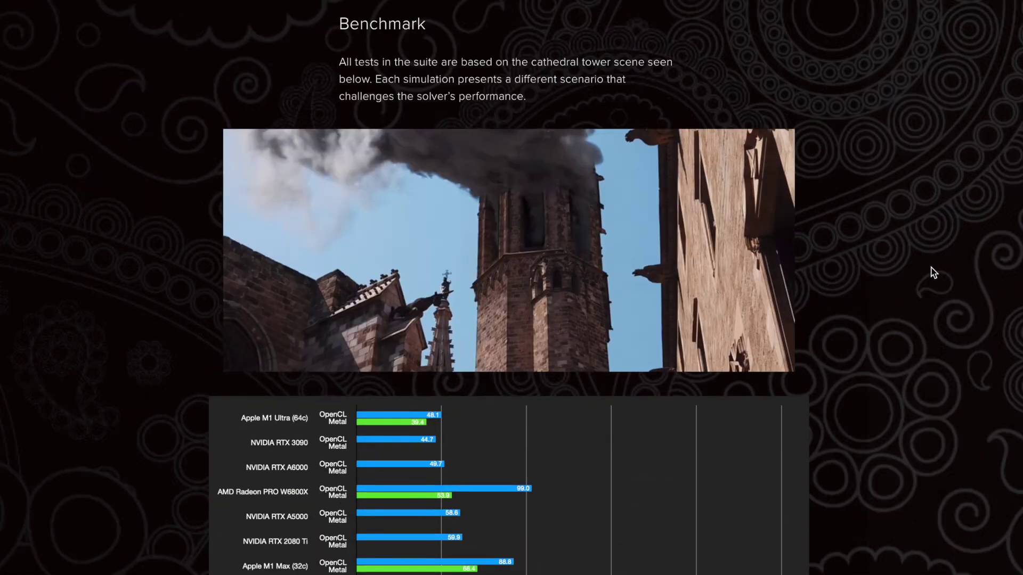
scroll(934, 273, up, 1)
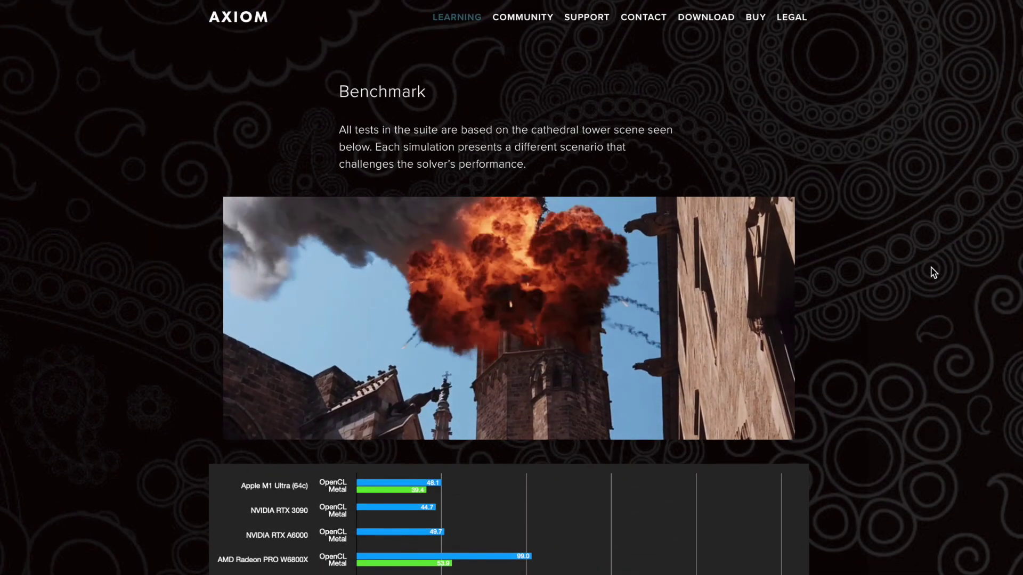